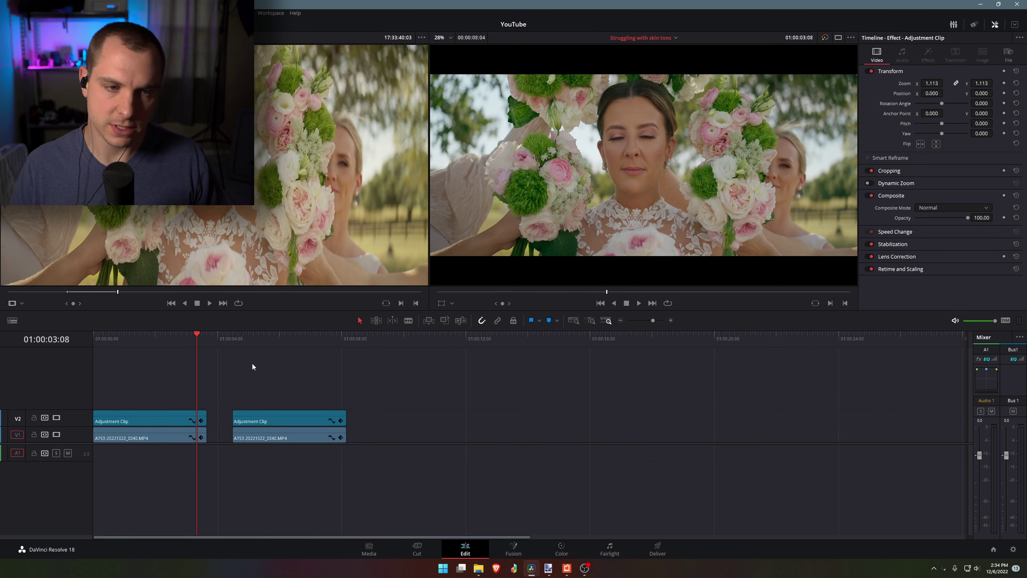
Scrub through the two clips on the timeline and open the first clip for color grading.
mouse_move(269, 339)
mouse_down()
mouse_move(277, 350)
mouse_move(270, 334)
mouse_move(292, 335)
mouse_move(278, 342)
mouse_up()
drag(162, 339, 180, 340)
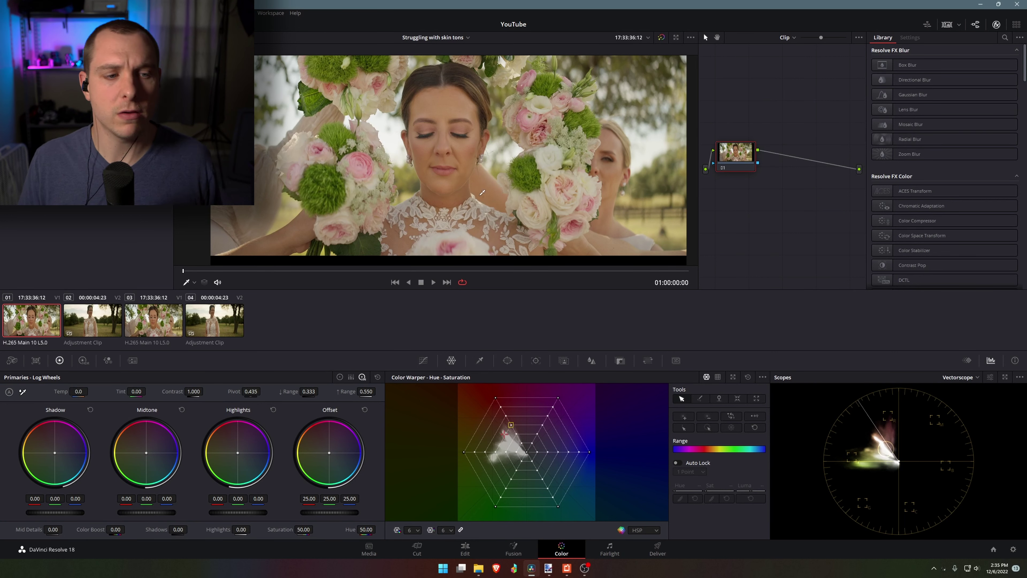
Set the first node's temperature to -200, its offset to 21.10 and its shadow red to -0.10.
click(364, 258)
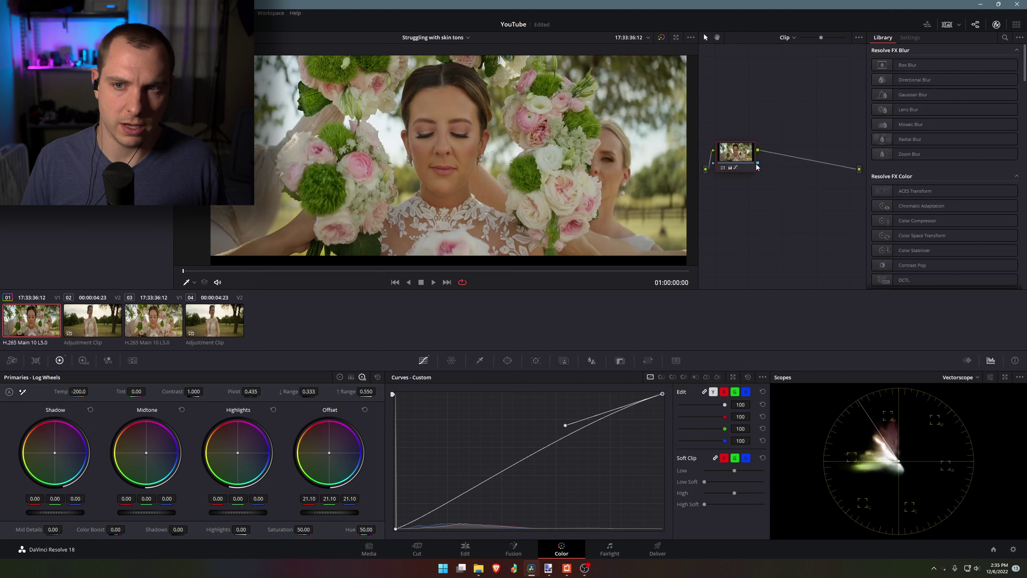
drag(756, 167, 766, 166)
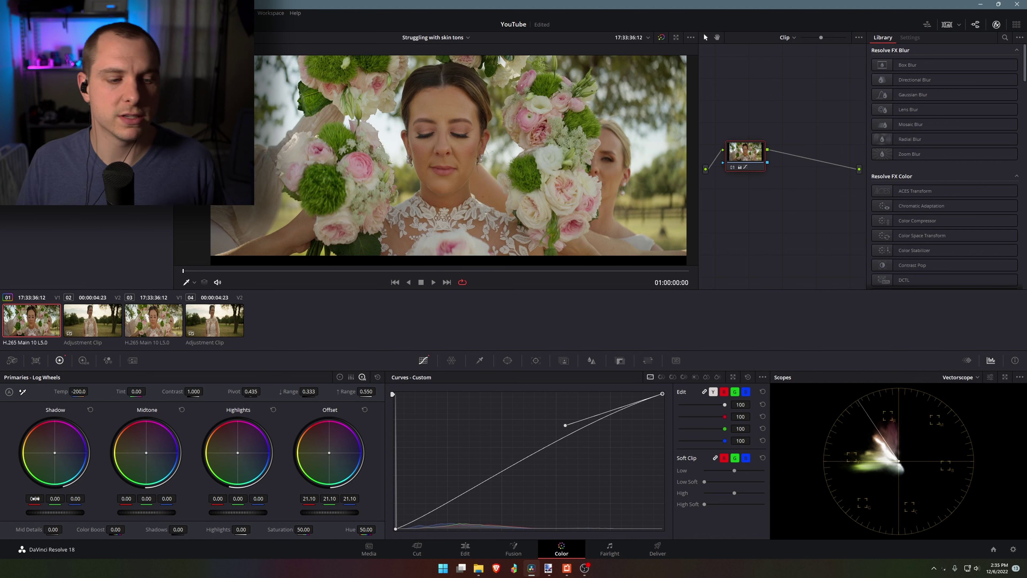
drag(35, 501, 15, 500)
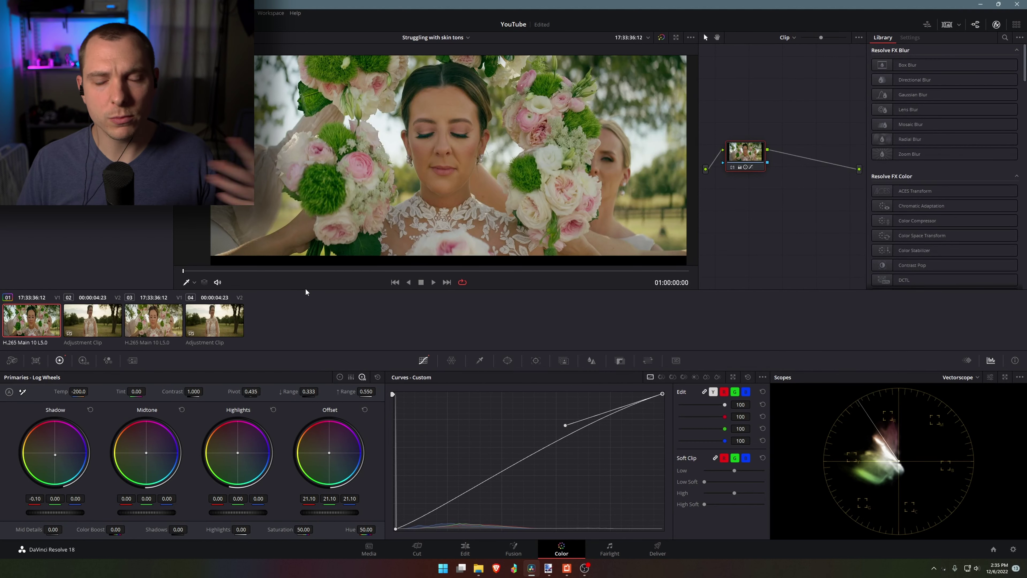
Examine the skin on the bride's face and the arm beside the bouquet up close for a color tint.
scroll(411, 106, up, 3)
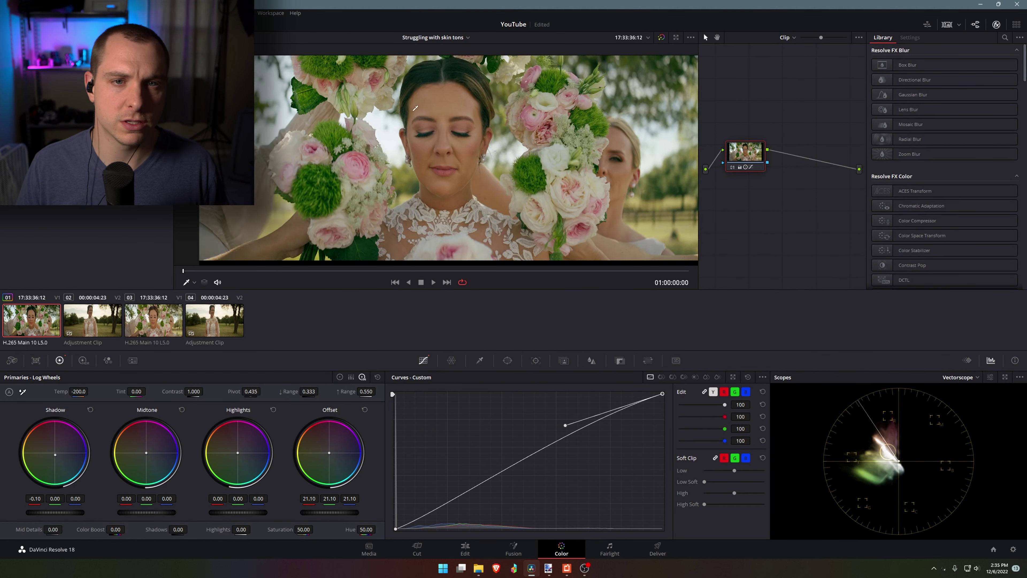
scroll(412, 105, up, 3)
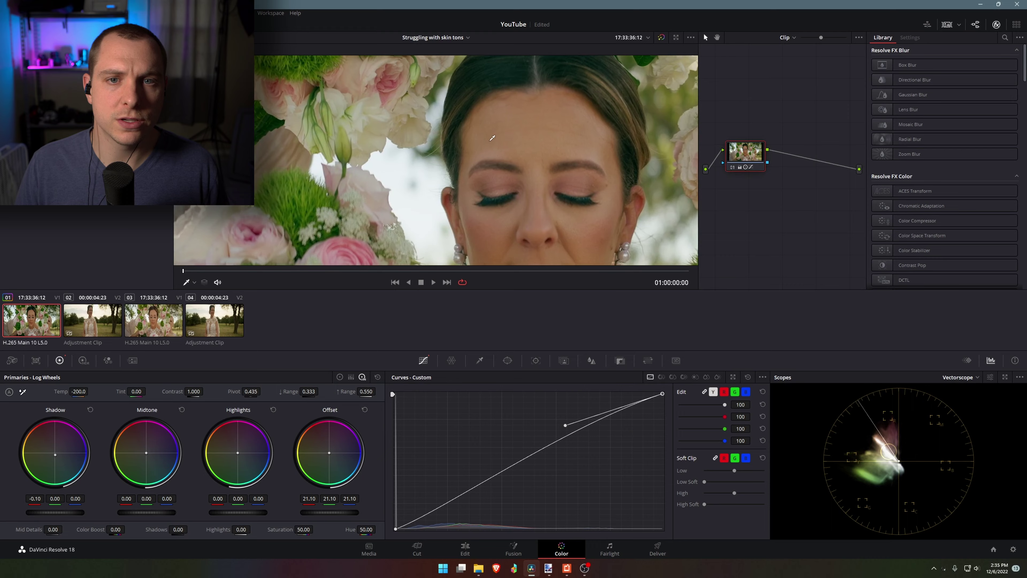
drag(467, 168, 524, 65)
drag(444, 239, 607, 57)
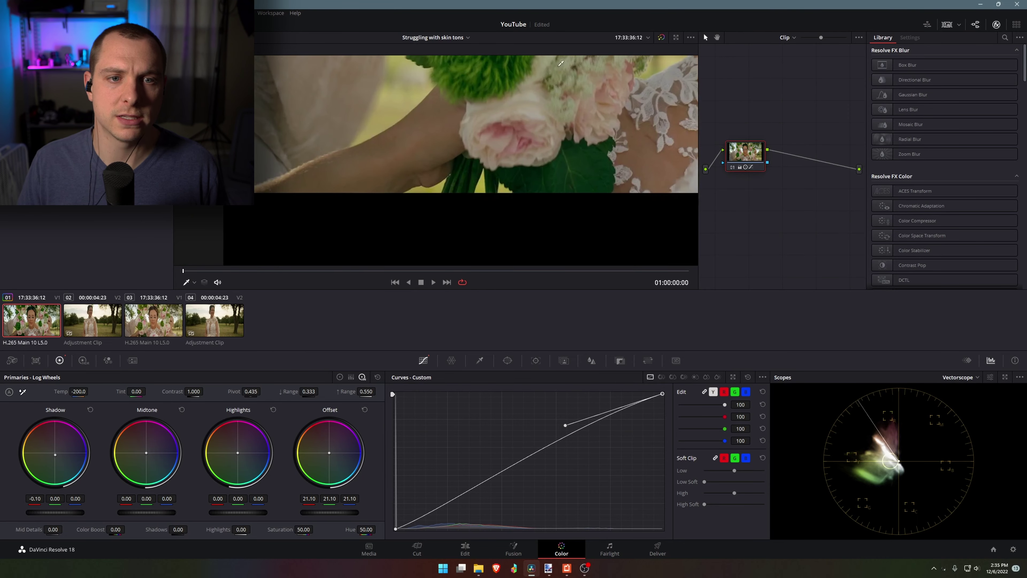
drag(471, 128, 467, 146)
scroll(466, 146, up, 5)
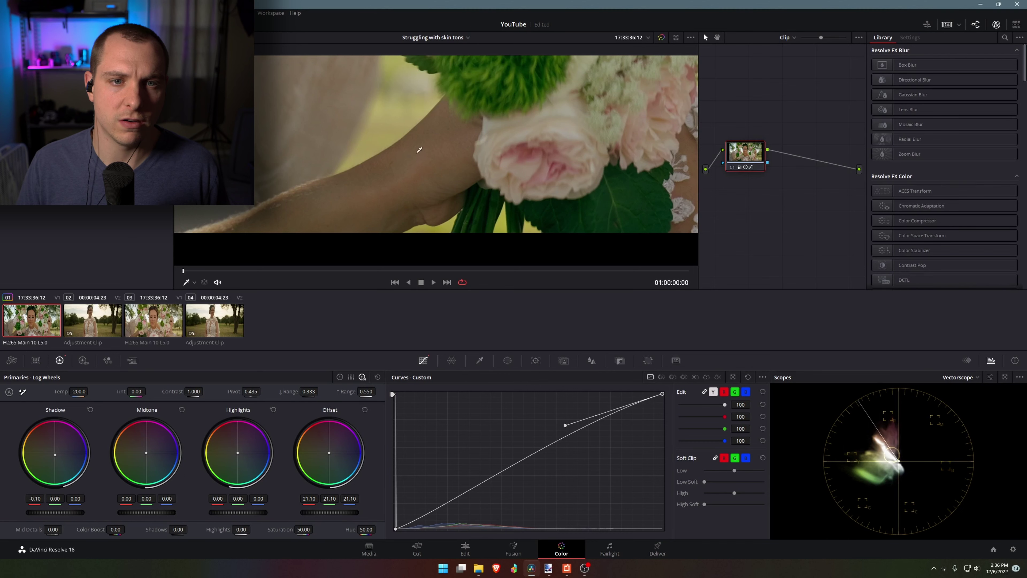
scroll(338, 182, down, 5)
scroll(288, 142, up, 3)
drag(610, 101, 378, 215)
scroll(380, 212, down, 1)
scroll(391, 98, down, 3)
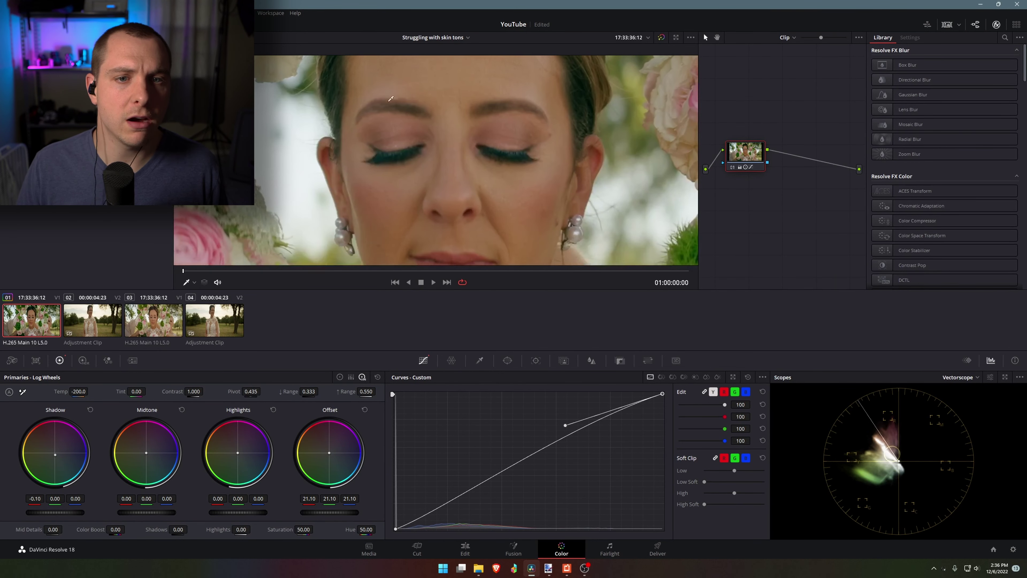
drag(438, 121, 430, 172)
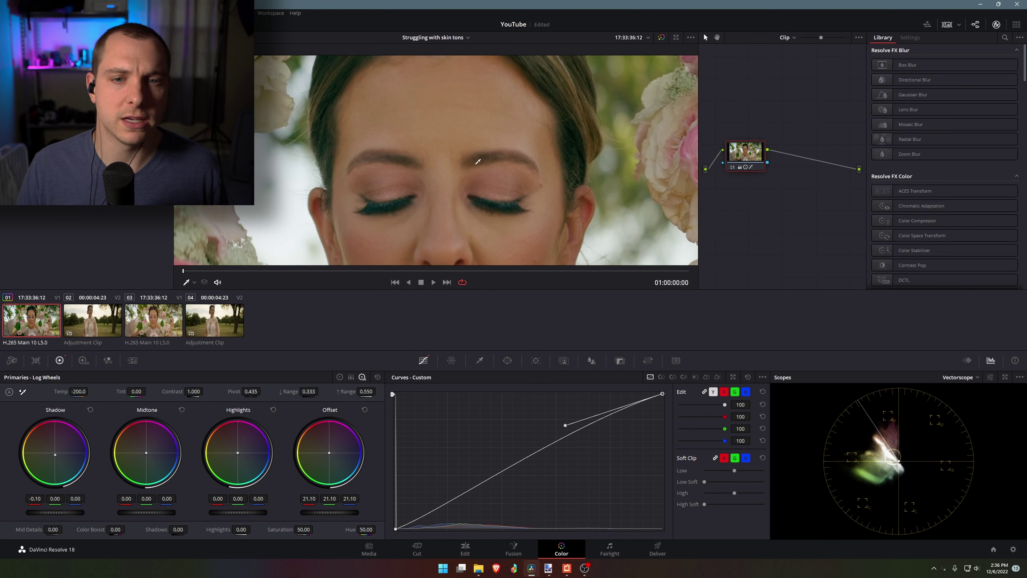
click(447, 168)
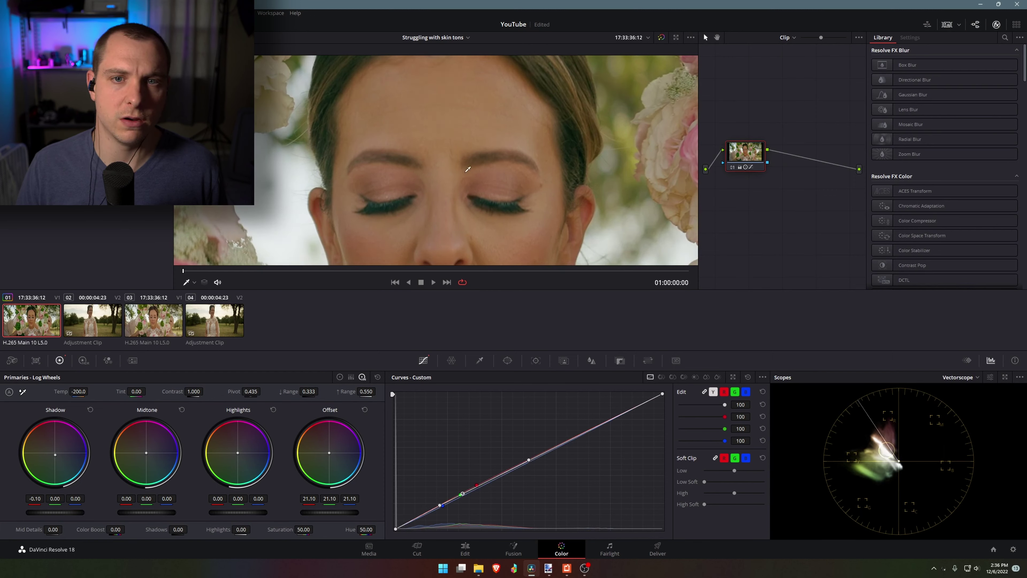
scroll(465, 162, down, 6)
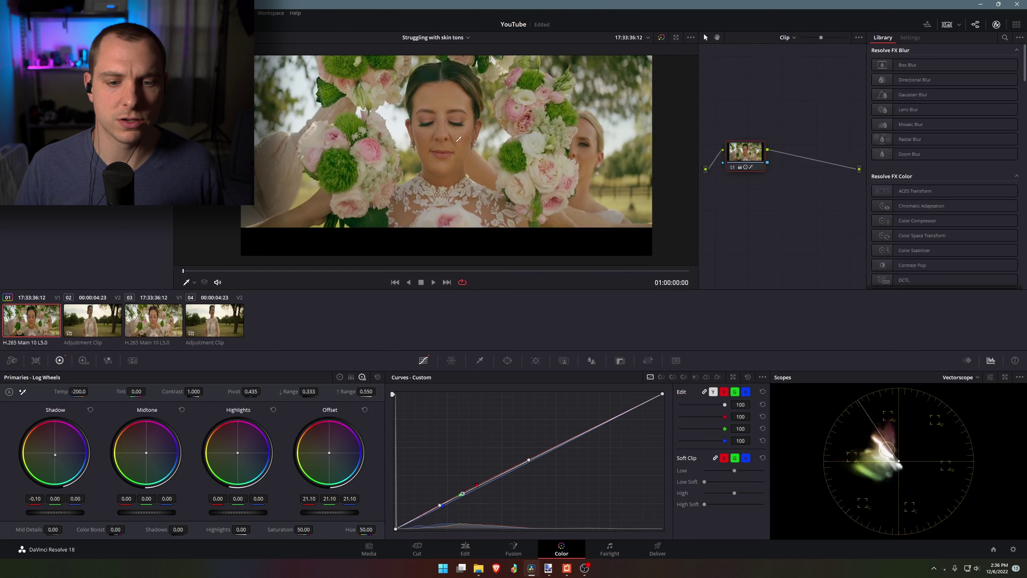
Reset the grade on the first node and view the ungraded image of the bride.
right_click(737, 147)
click(750, 156)
scroll(432, 154, up, 1)
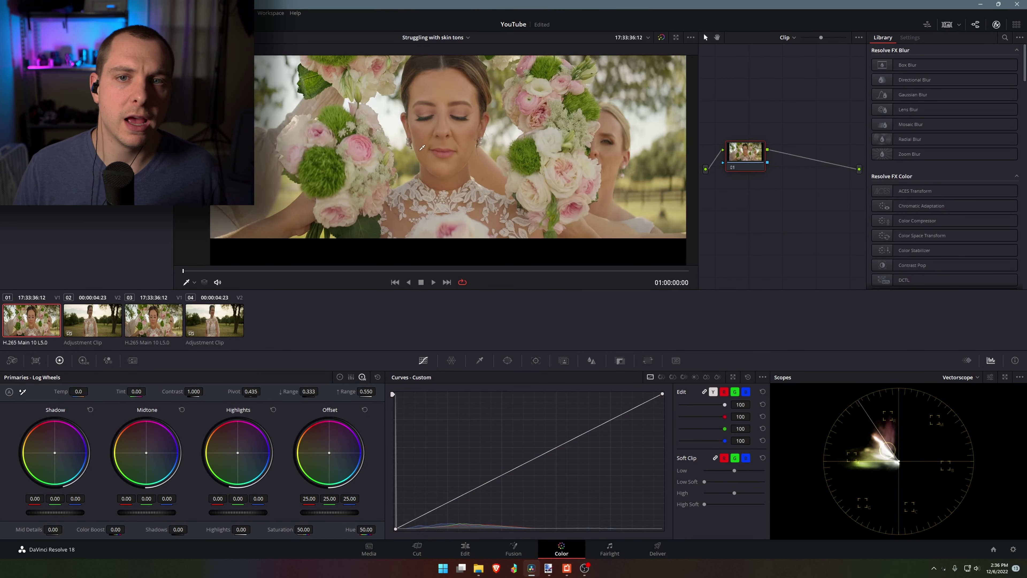
scroll(422, 147, up, 3)
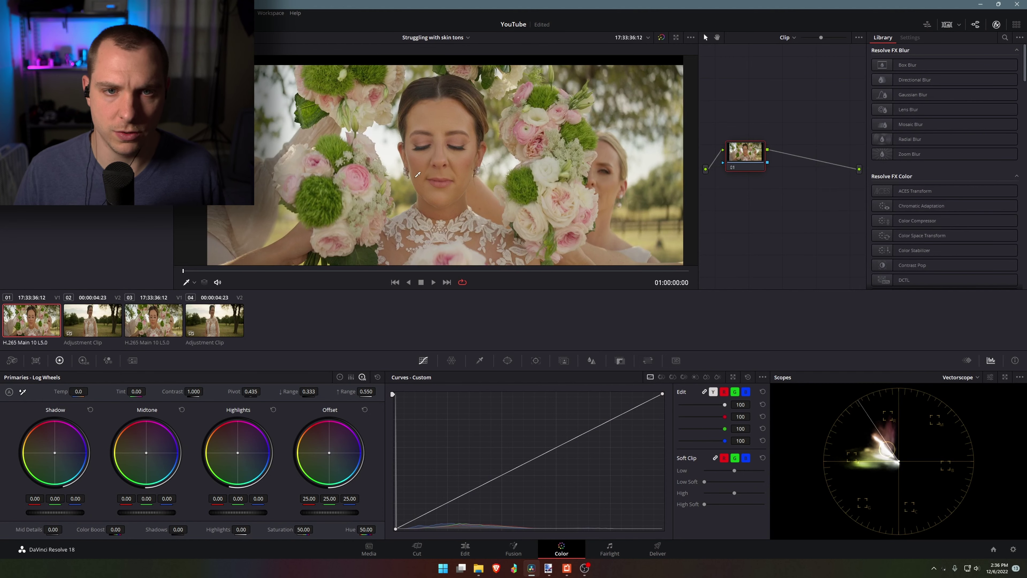
scroll(420, 171, down, 2)
scroll(420, 173, up, 1)
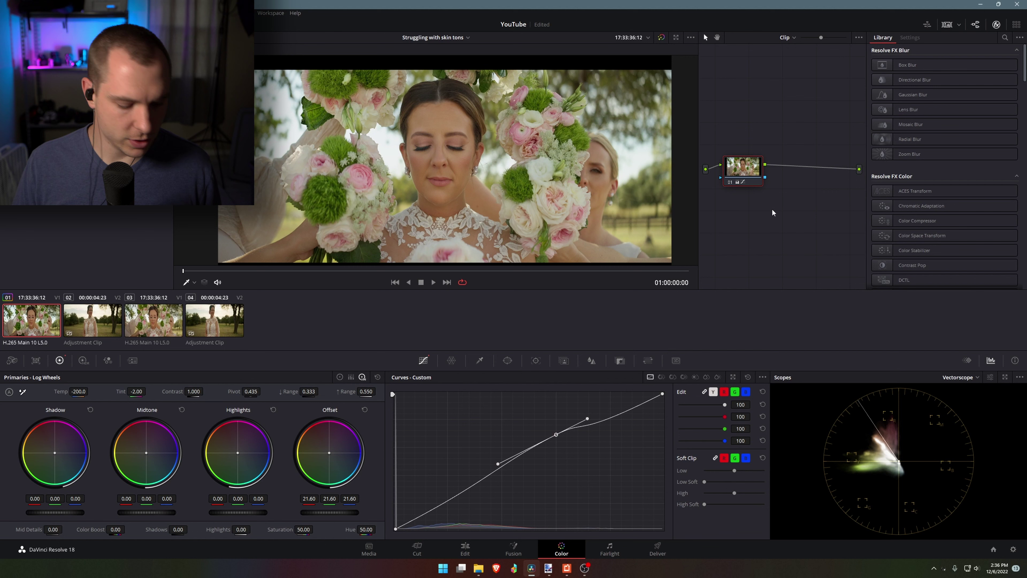
Add a serial node after the first one and sample the bride's facial skin with the HSL Qualifier.
key(alt+s)
click(479, 360)
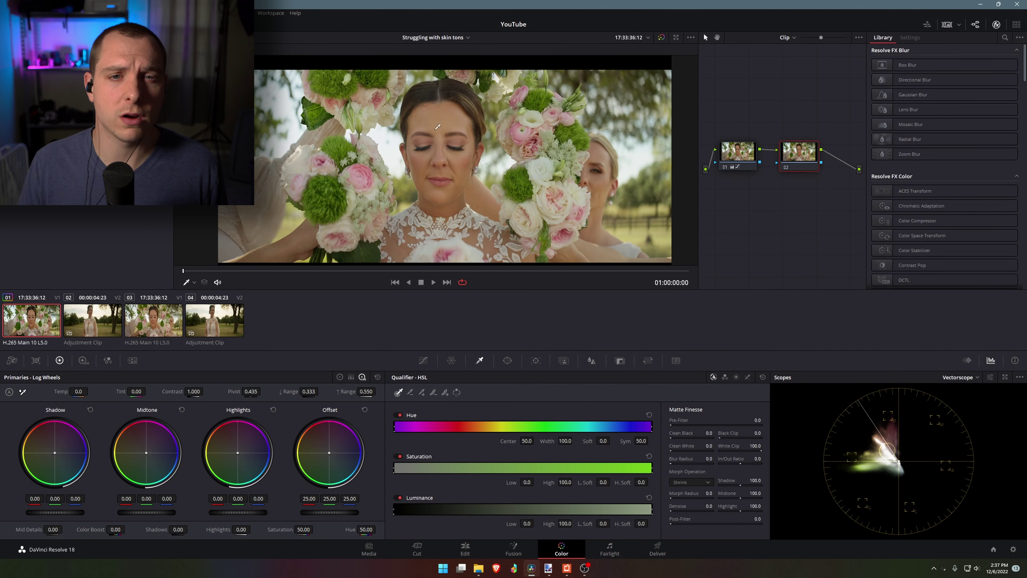
click(449, 147)
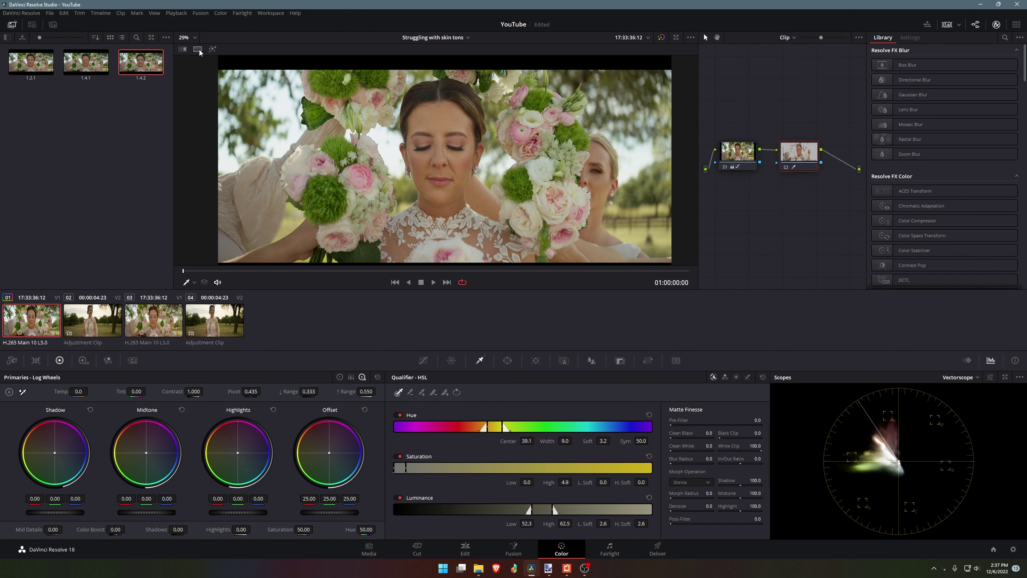
Show the split-screen comparison of Highlight Modes and examine the qualified skin area up close.
click(198, 50)
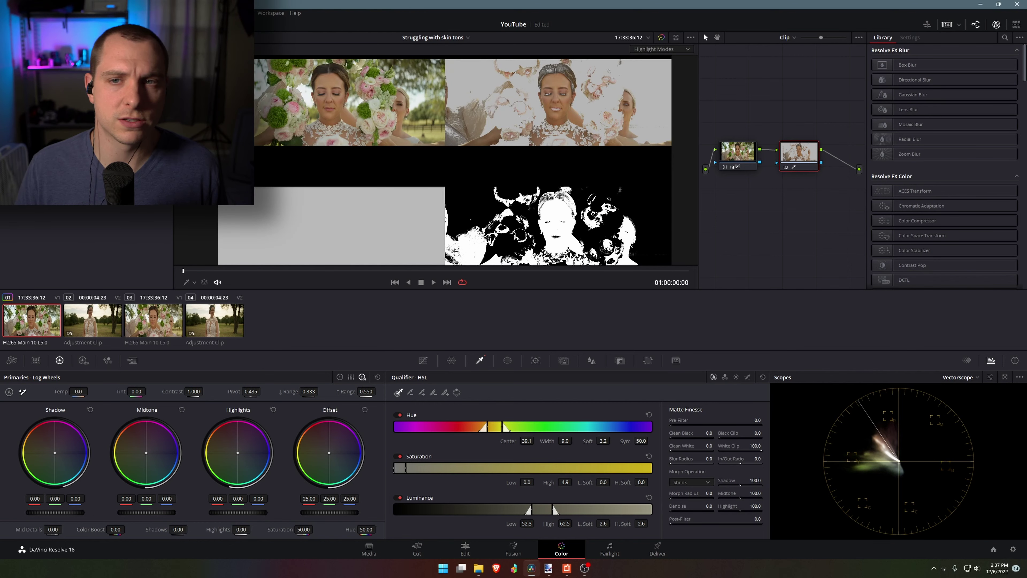
click(667, 51)
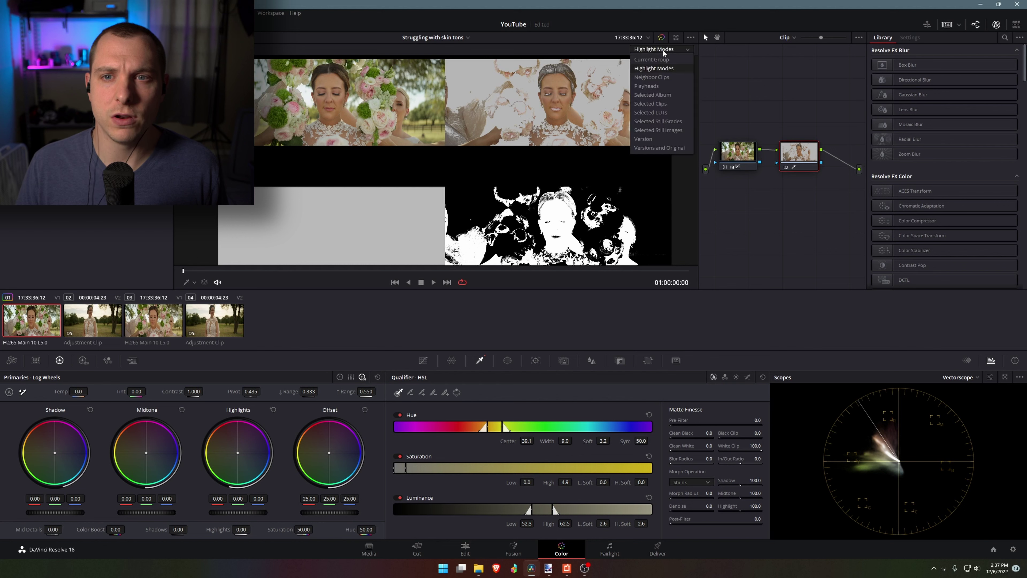
click(654, 68)
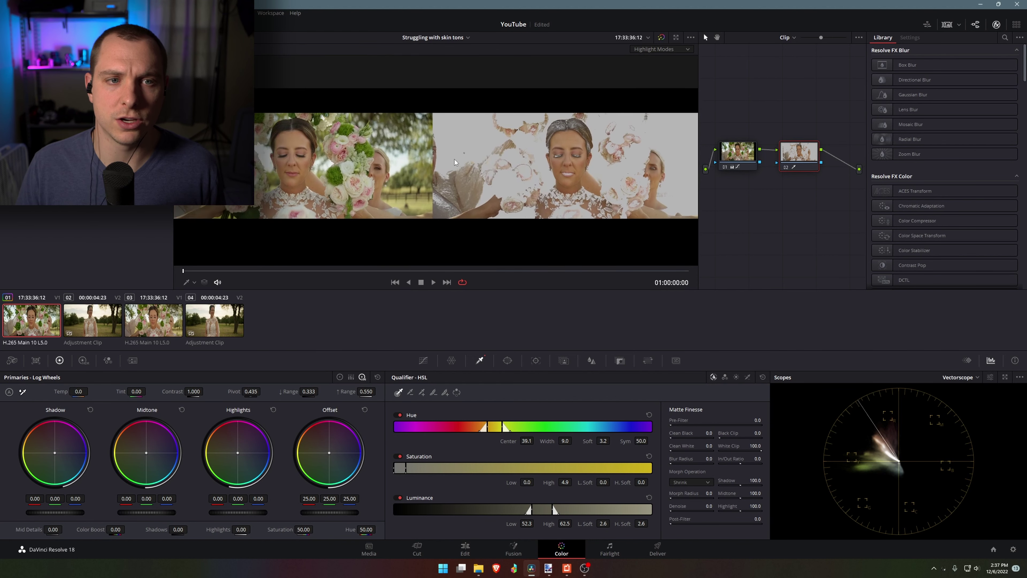
scroll(477, 182, up, 4)
scroll(508, 182, down, 2)
scroll(507, 182, up, 4)
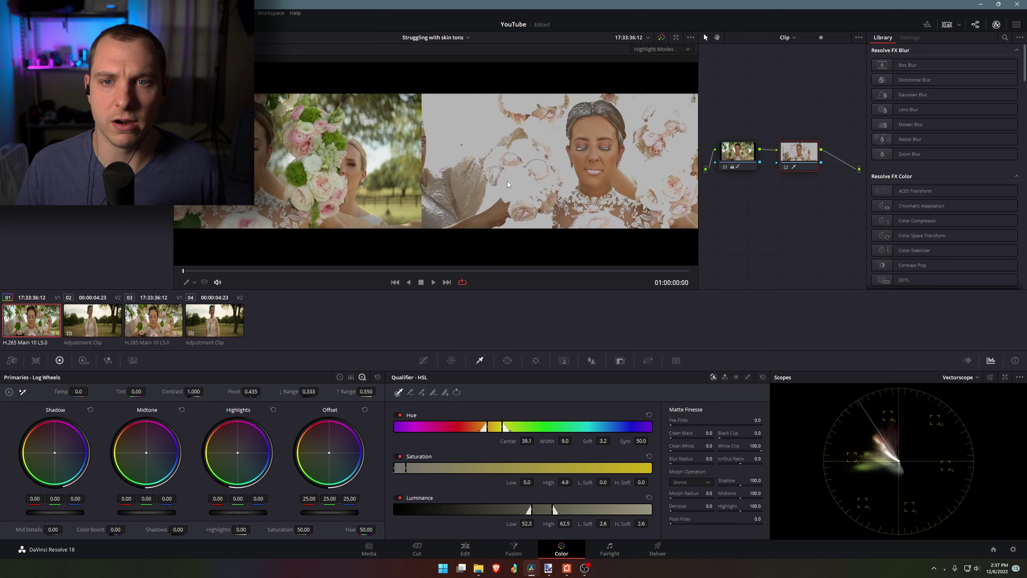
drag(507, 184, 390, 132)
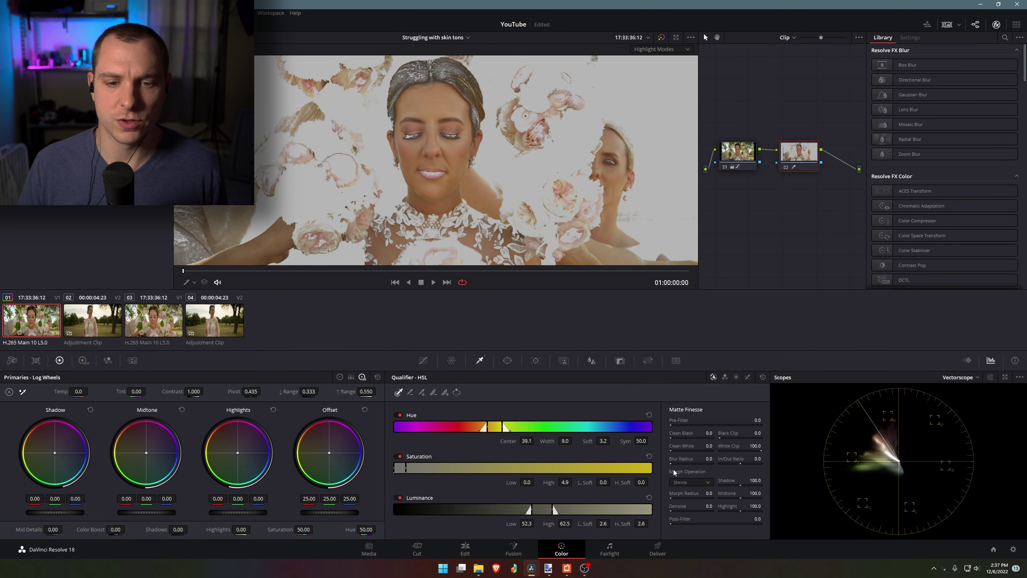
Refine the skin key with hue center 40.3, blur radius 78.4 and denoise 35.1, and play the clip to check the matte.
drag(491, 430, 495, 431)
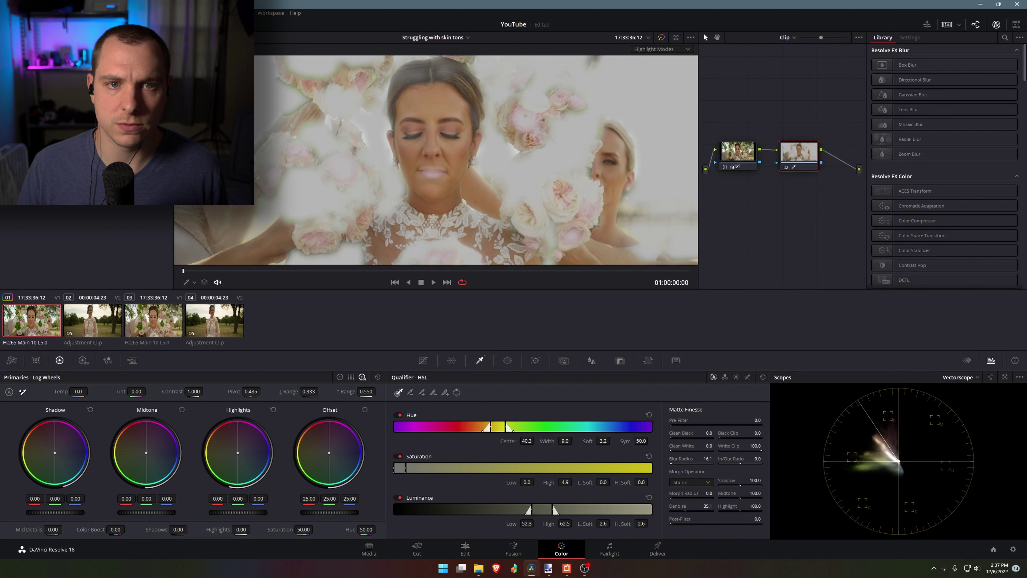
drag(707, 458, 724, 459)
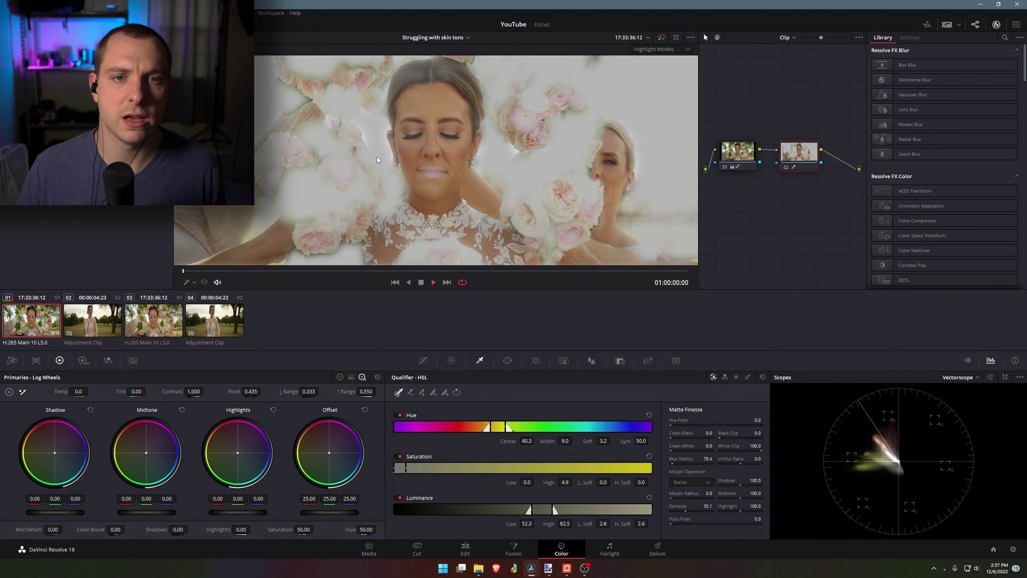
key(space)
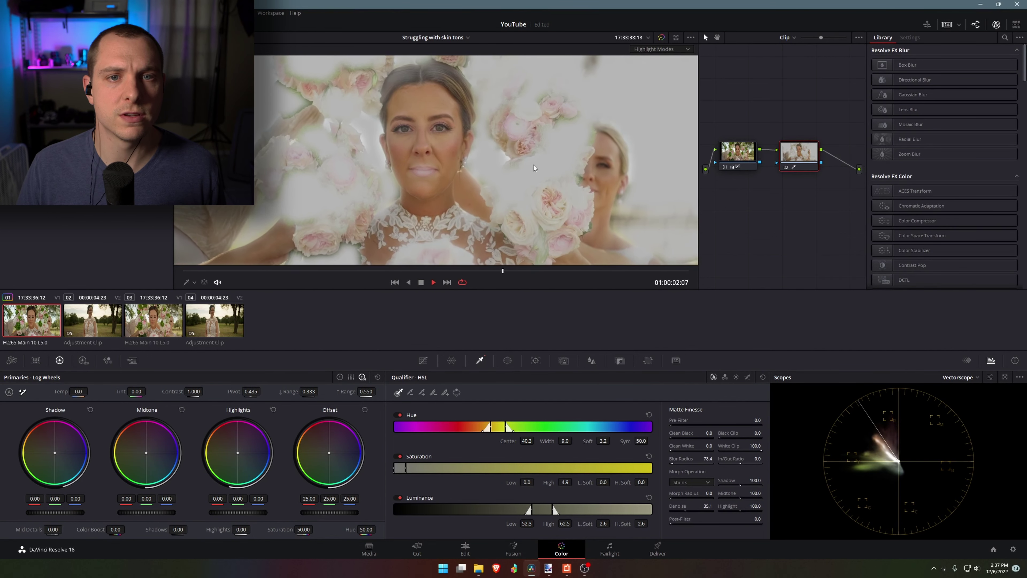
key(space)
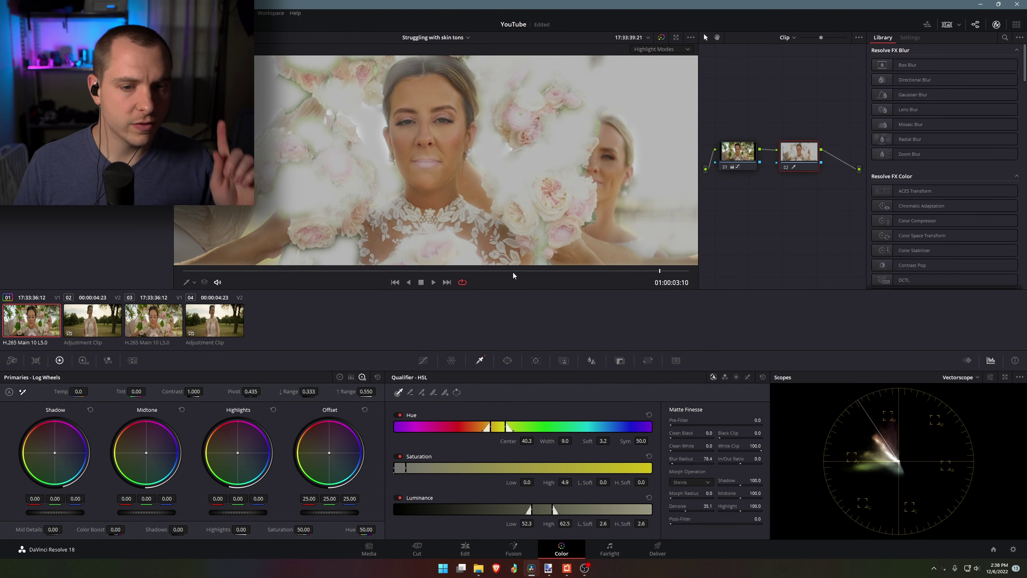
Invert the qualifier on the second node to protect the skin and turn off the highlight view.
click(457, 391)
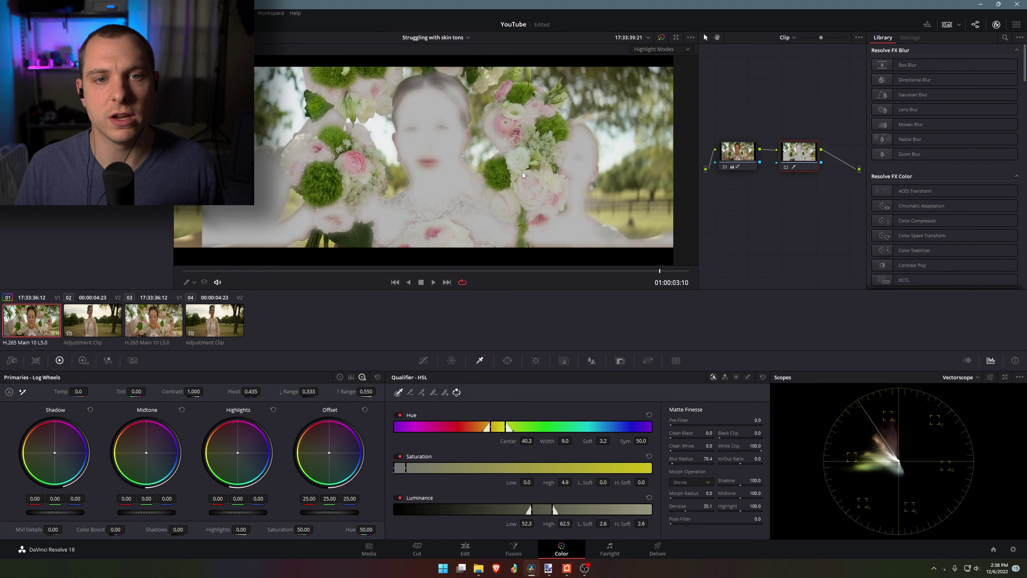
scroll(523, 172, down, 3)
drag(492, 198, 496, 172)
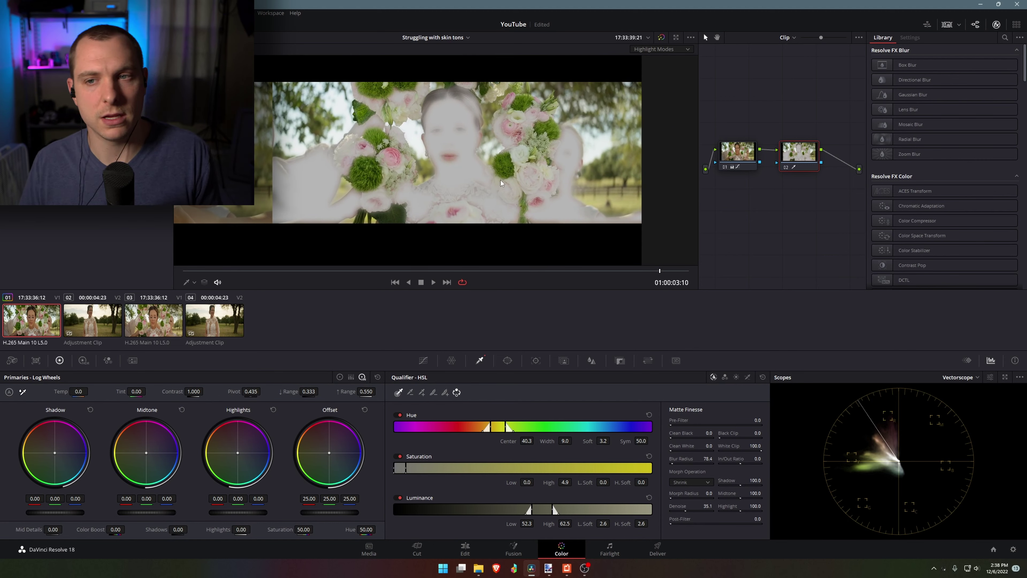
drag(729, 109, 811, 167)
click(811, 167)
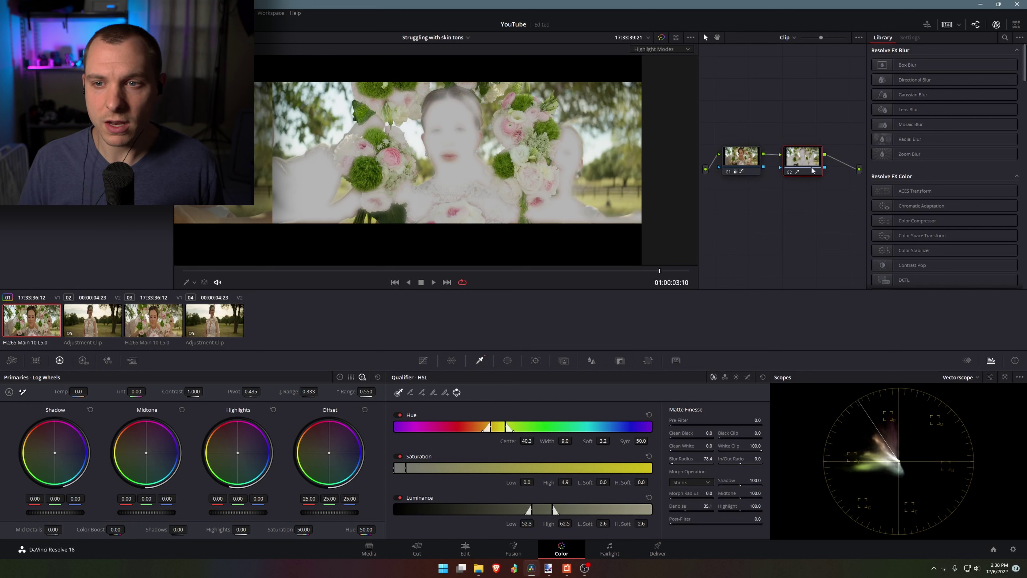
key(shift+h)
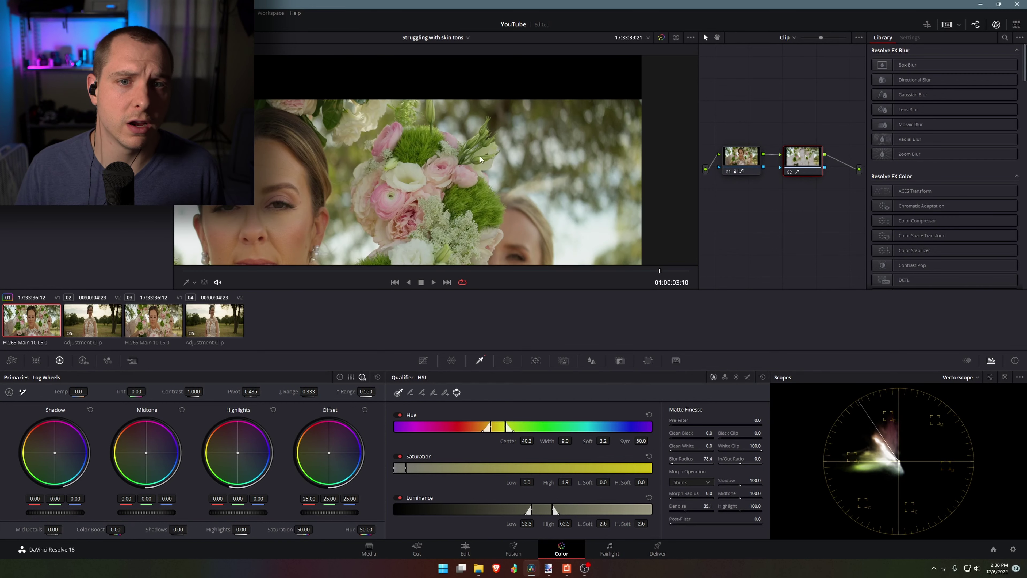
At 01:00:01:14, set the second node's shadow red to -0.05 and shadow blue to 0.10.
scroll(418, 175, down, 5)
drag(396, 185, 439, 157)
scroll(440, 158, up, 11)
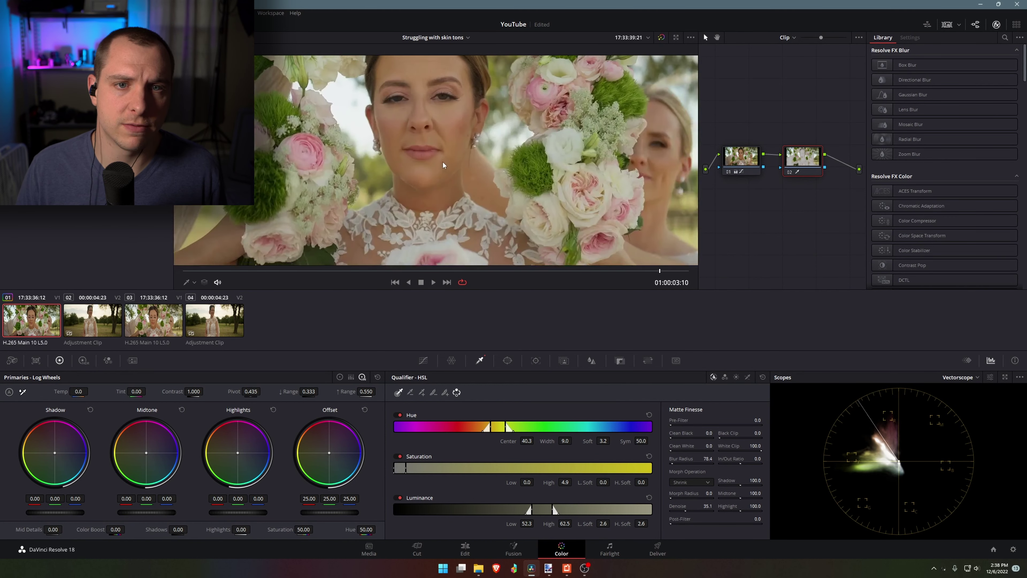
scroll(443, 162, down, 8)
scroll(443, 162, up, 3)
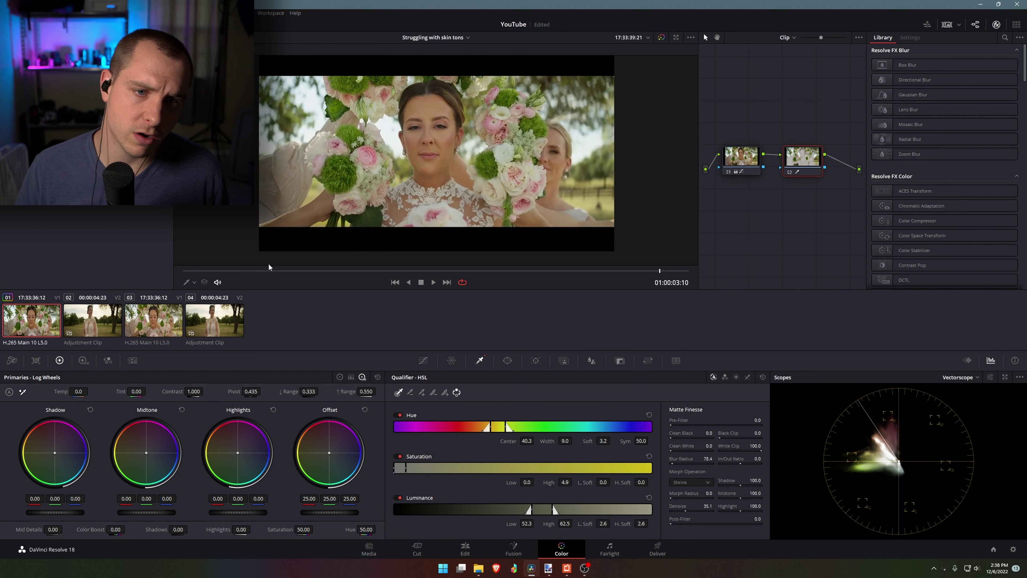
drag(269, 266, 405, 264)
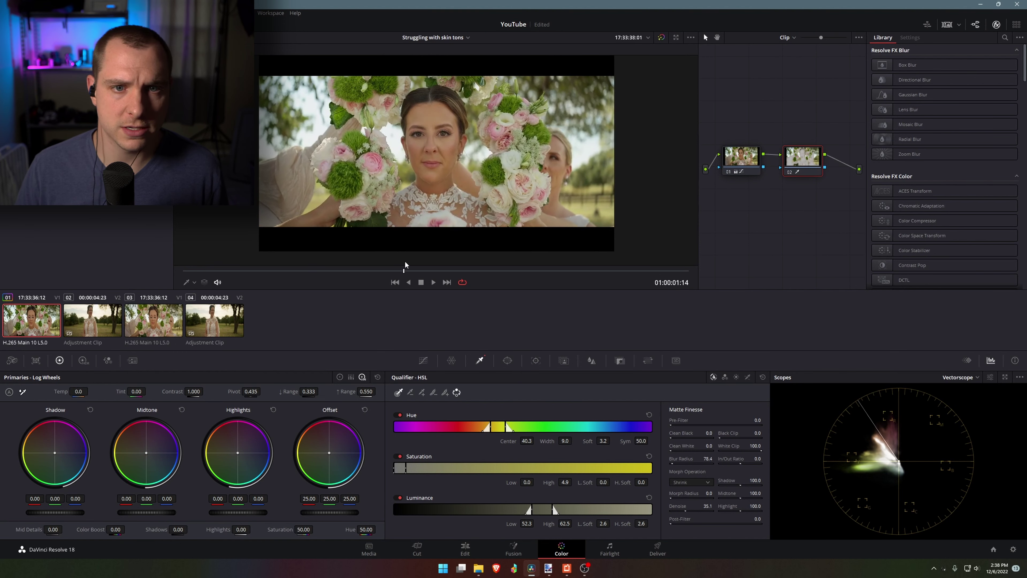
scroll(436, 143, up, 1)
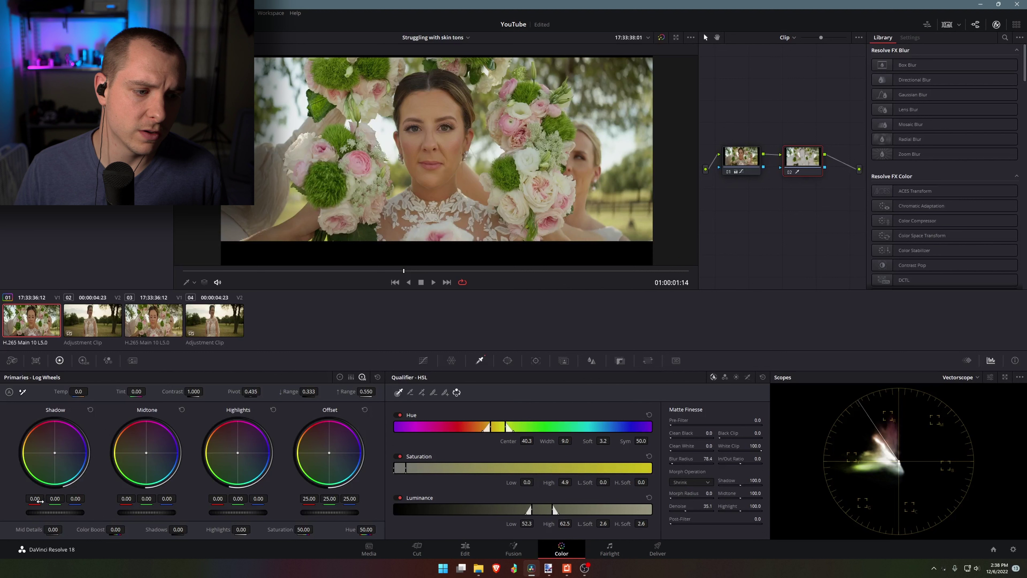
drag(34, 498, 92, 498)
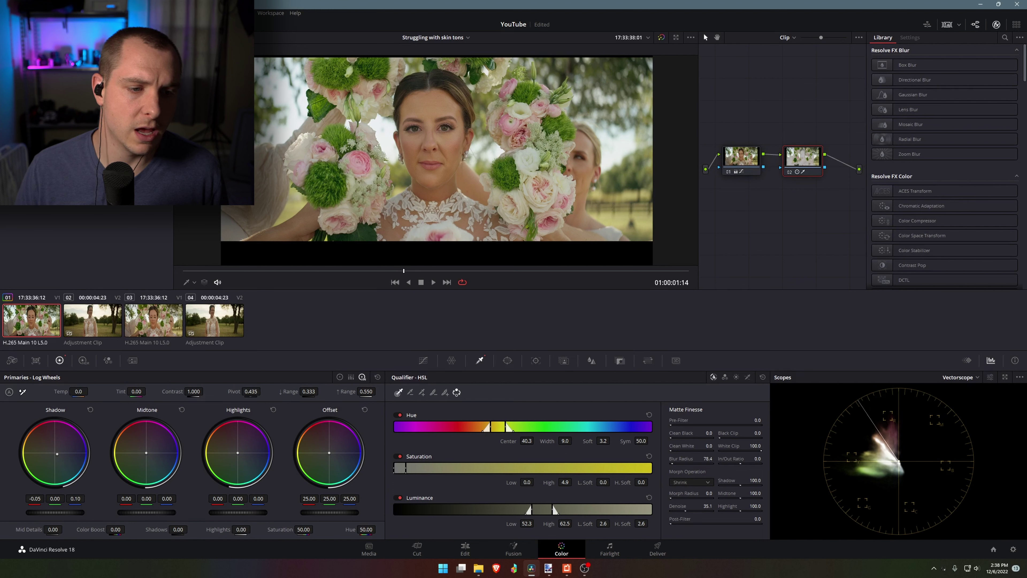
Compare the first clip with the second node off and on, and examine the bride's face, neckline and the arm behind the bouquet up close.
drag(441, 170, 483, 174)
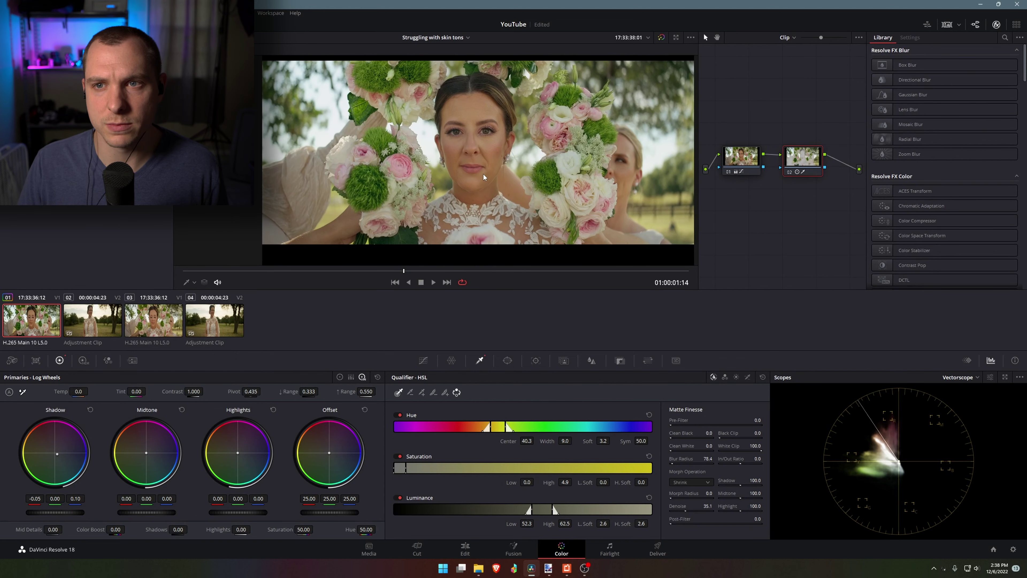
scroll(500, 181, up, 3)
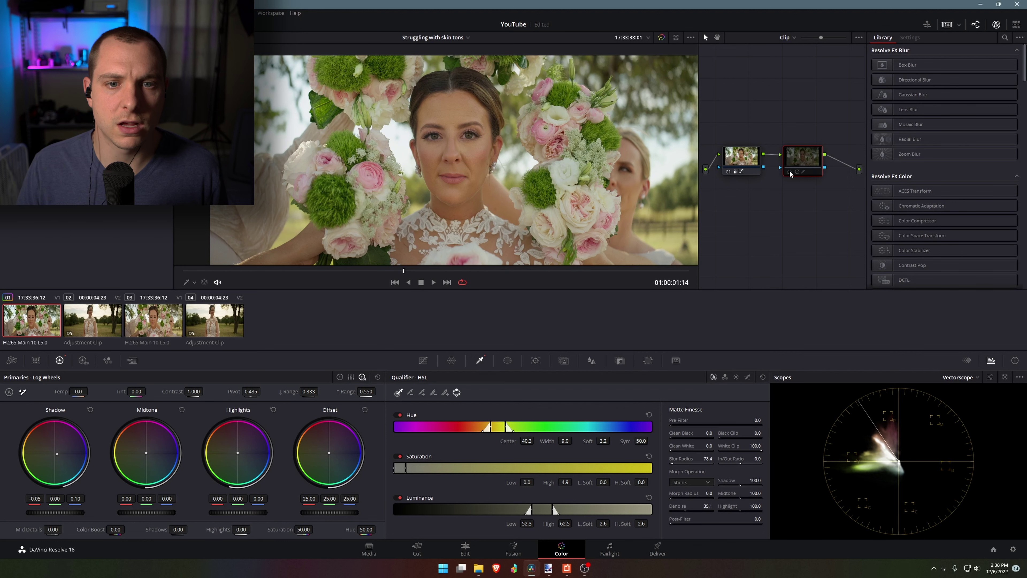
scroll(434, 122, up, 6)
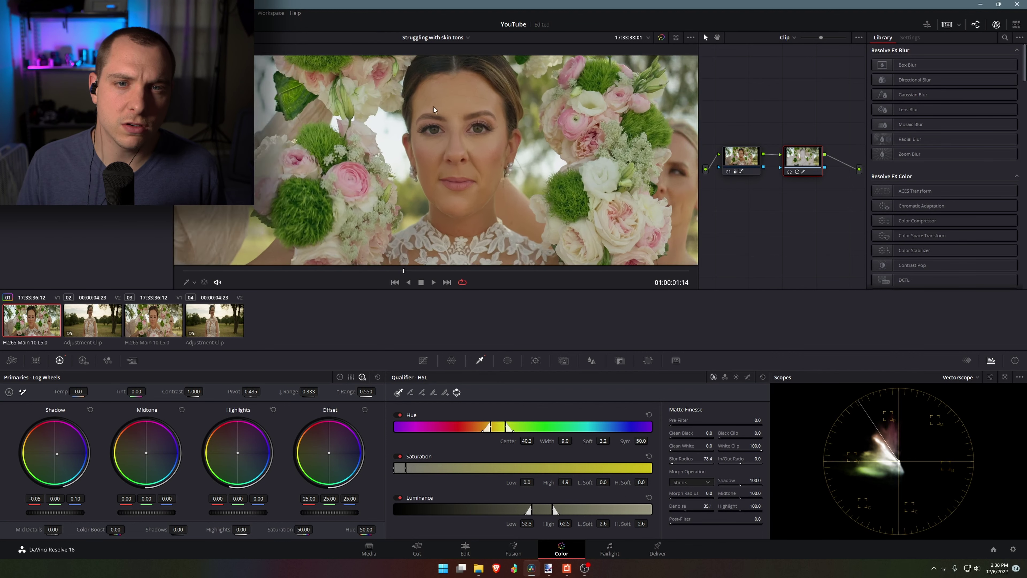
drag(437, 92, 417, 93)
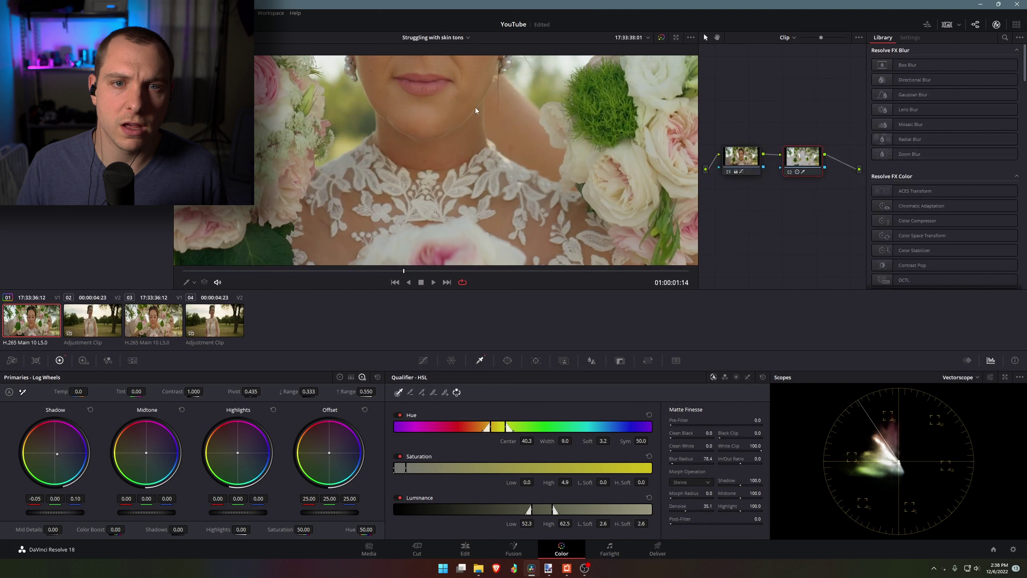
drag(325, 202, 623, 160)
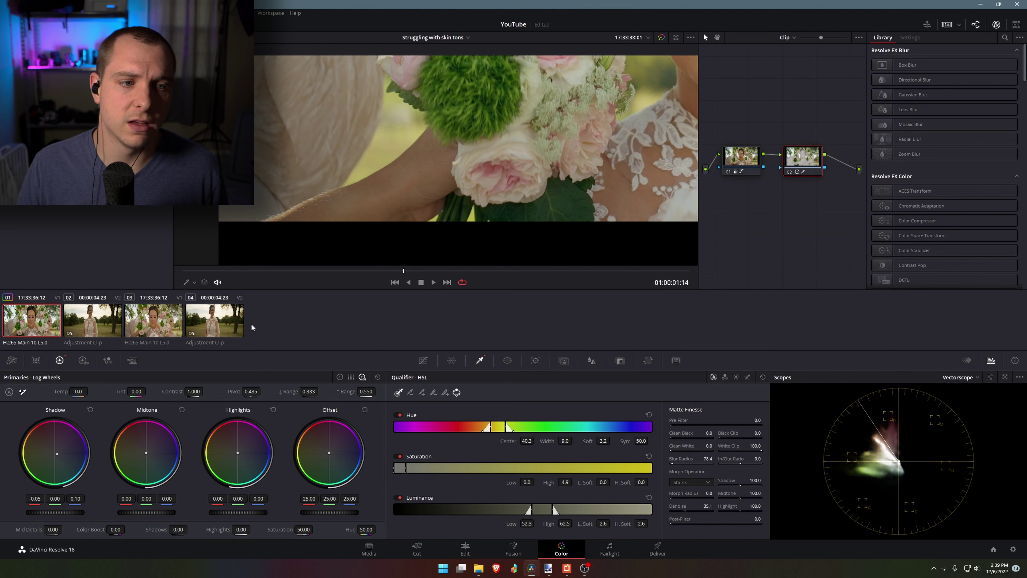
Set the shadow red of the third clip's only node to -0.60 and compare the arm's skin tone with the first clip.
click(146, 322)
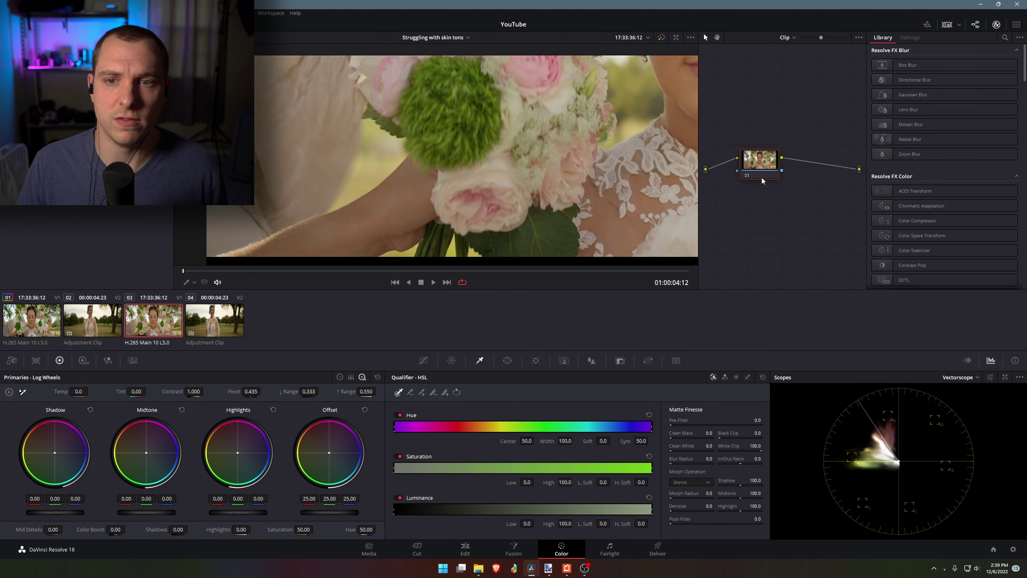
drag(35, 499, 11, 498)
drag(408, 251, 441, 203)
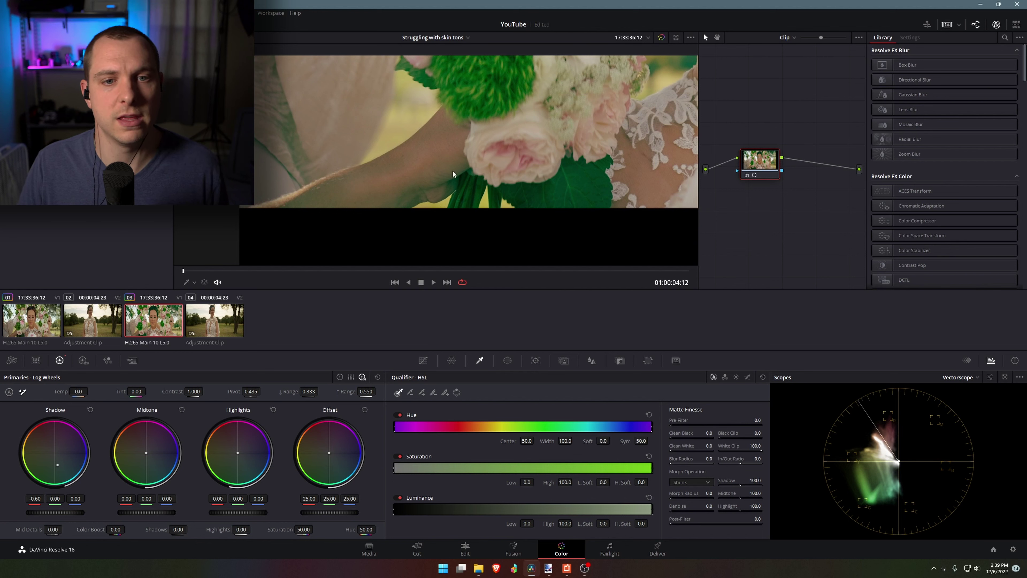
key(shift+z)
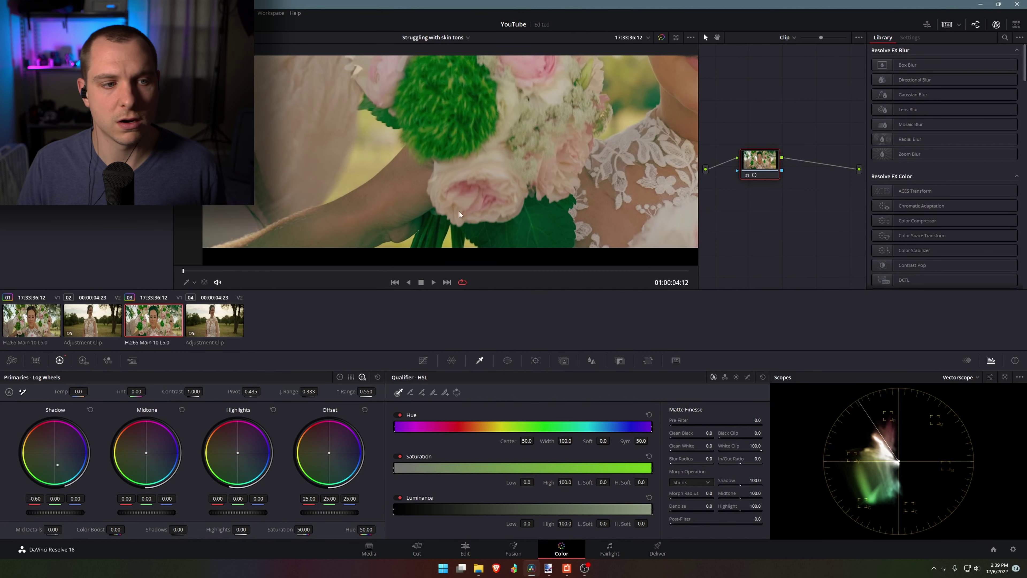
click(44, 321)
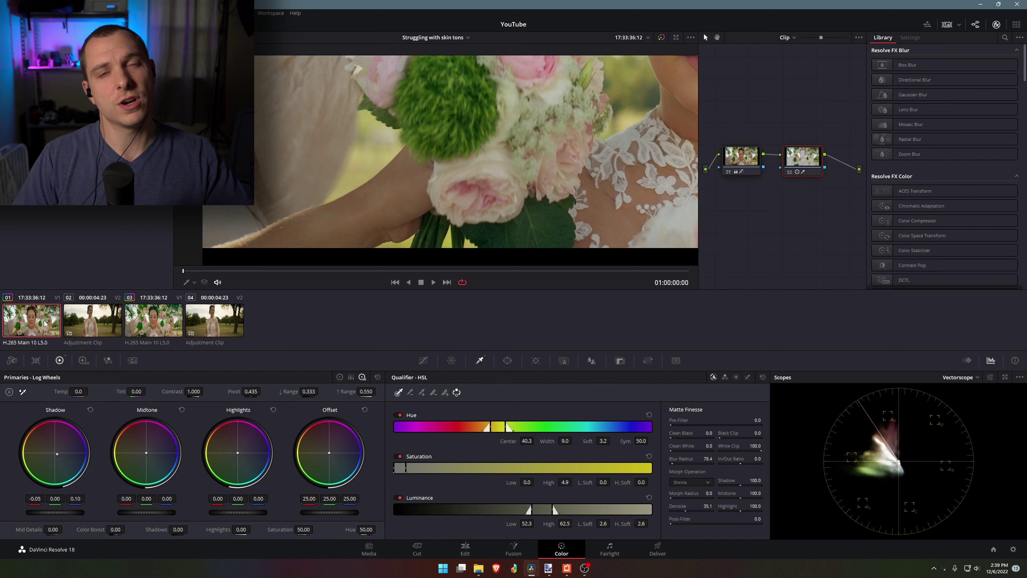